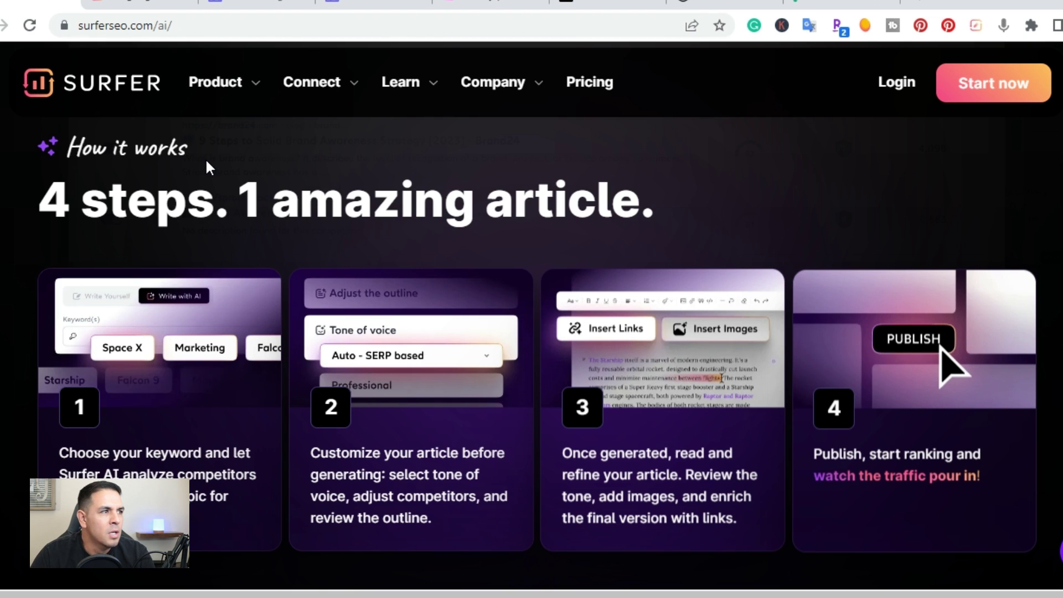
- Bring up the Surfer draft 'Create a Healthy Weight Gain Meal Plan on a Budget' and check its 91/100 Content Score
key(alt+Left)
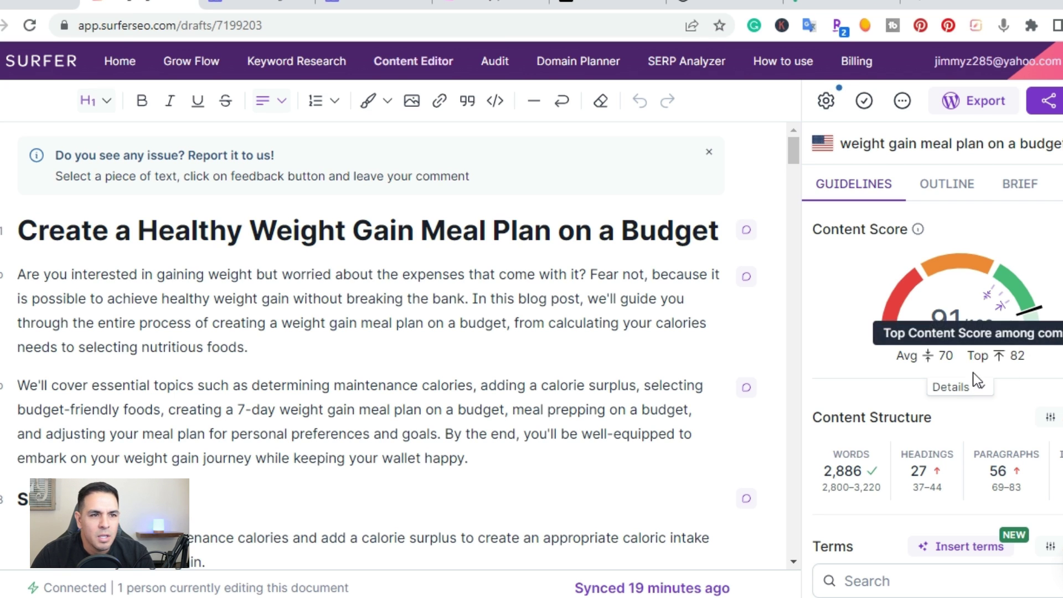
mouse_move(879, 254)
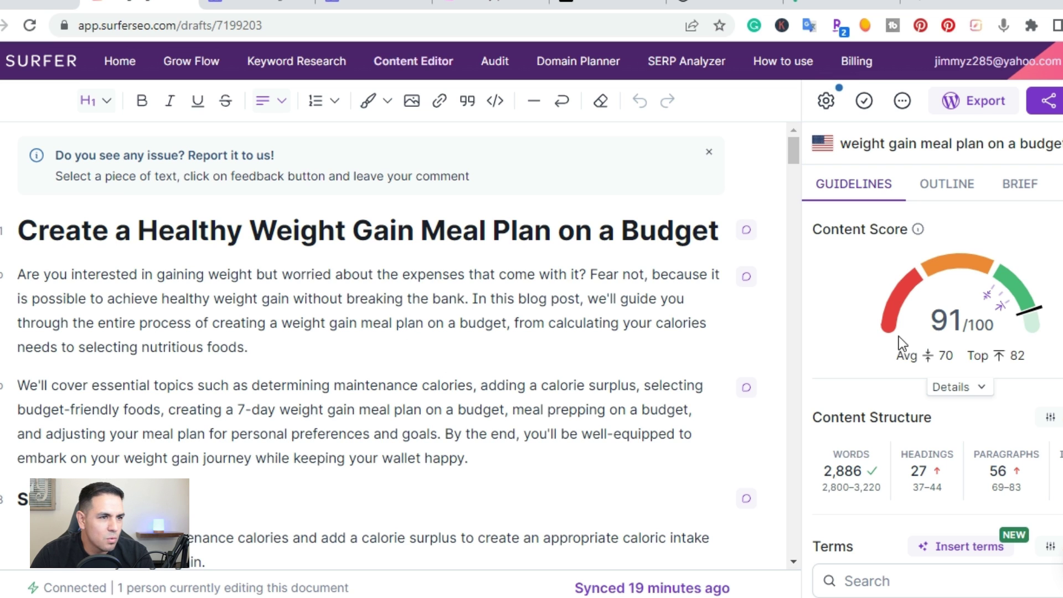
mouse_move(970, 324)
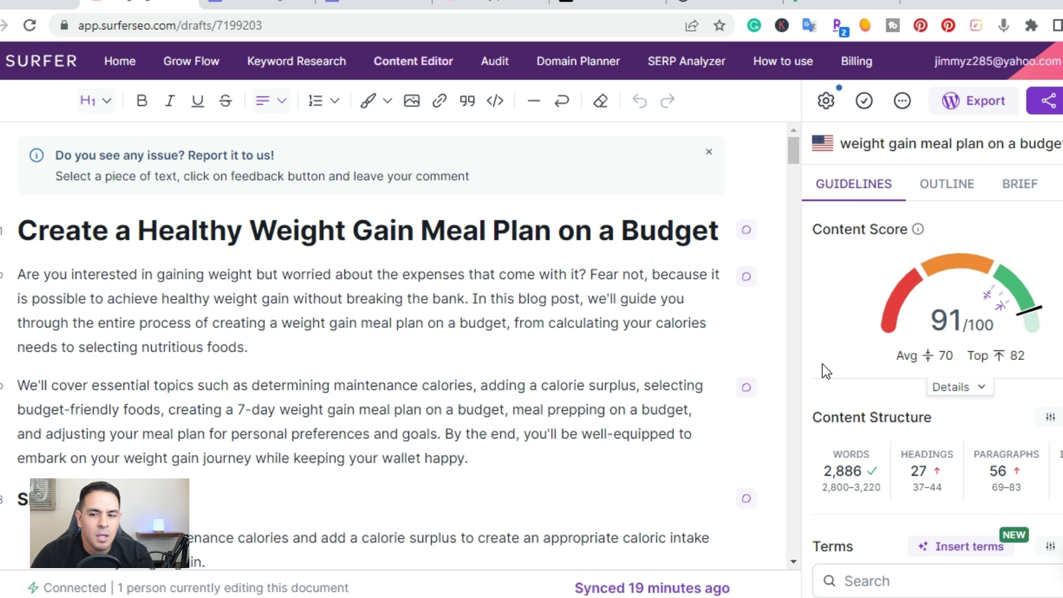
- Scroll the Surfer draft from the Short Summary down to the Proteins section
scroll(471, 349, down, 2)
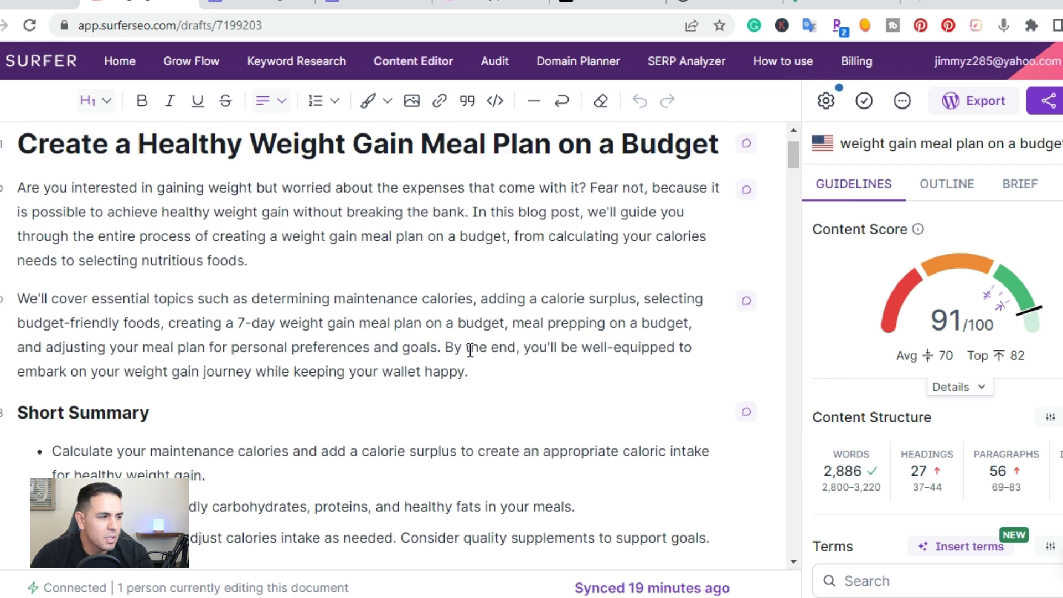
scroll(157, 282, up, 2)
scroll(47, 329, down, 2)
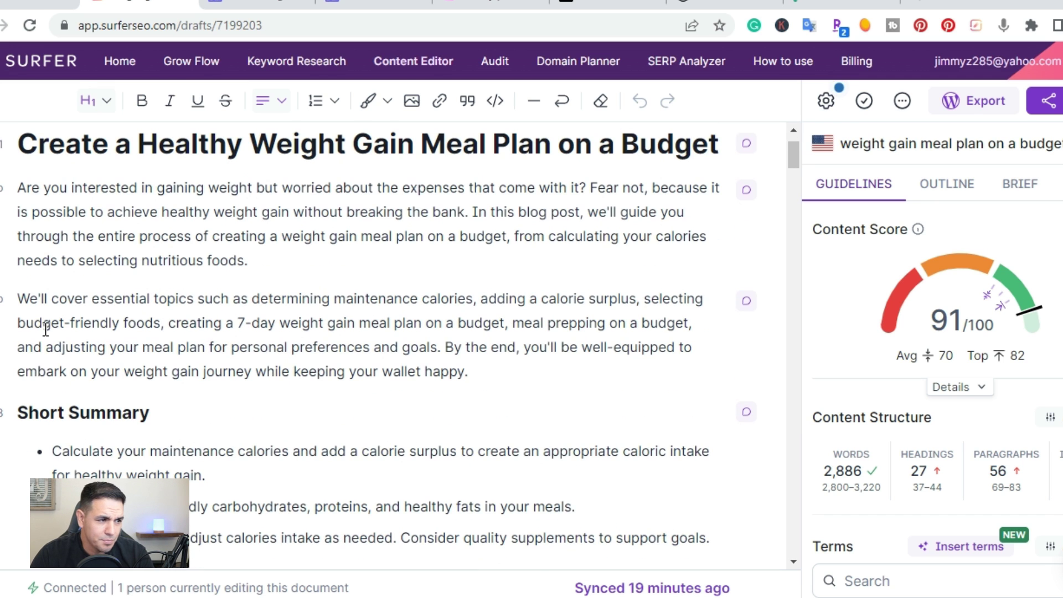
scroll(182, 391, down, 8)
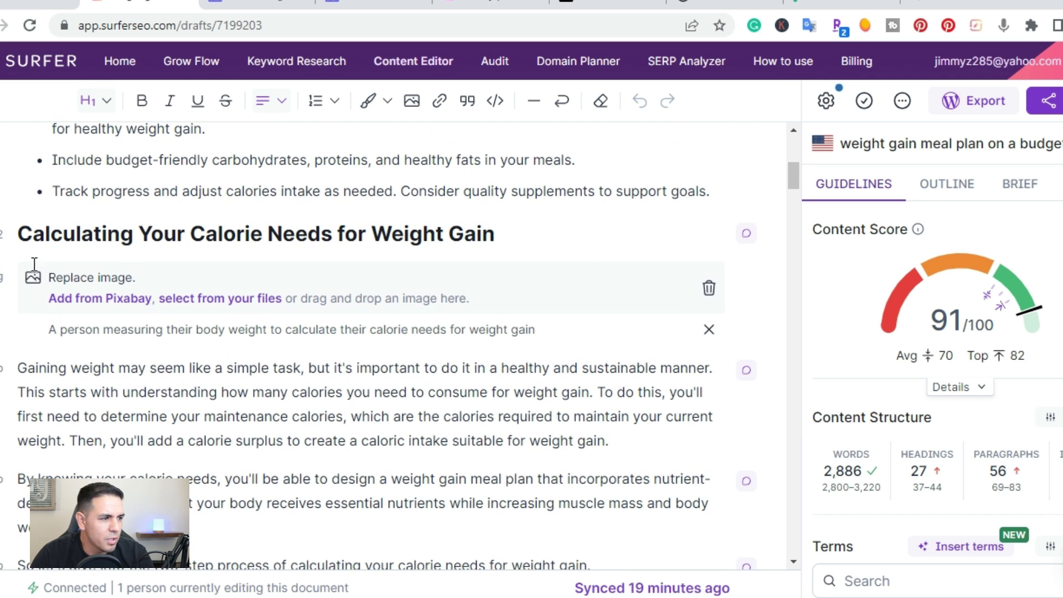
scroll(125, 332, down, 12)
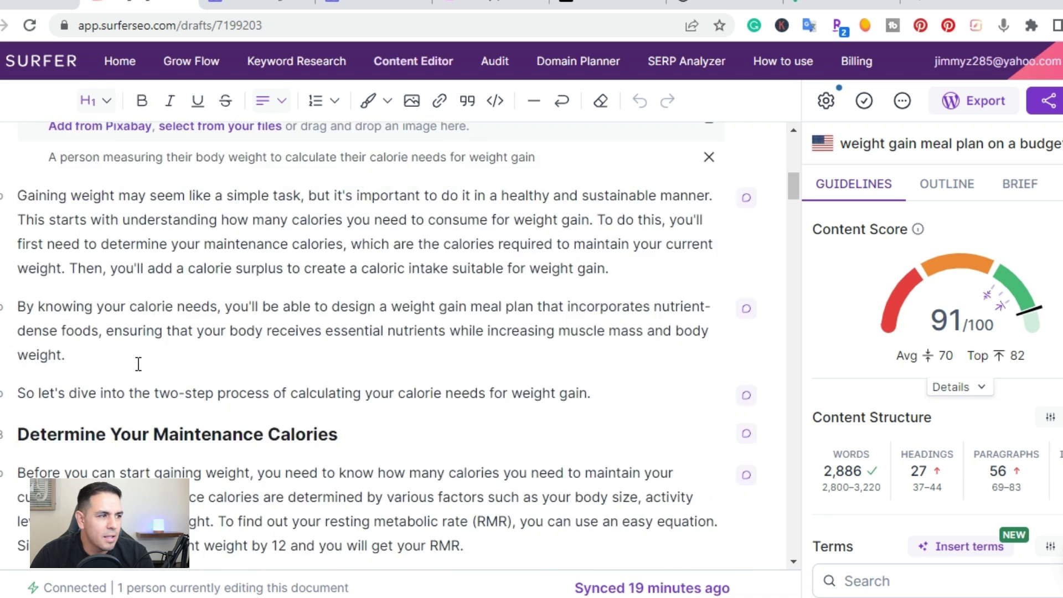
scroll(139, 363, down, 2)
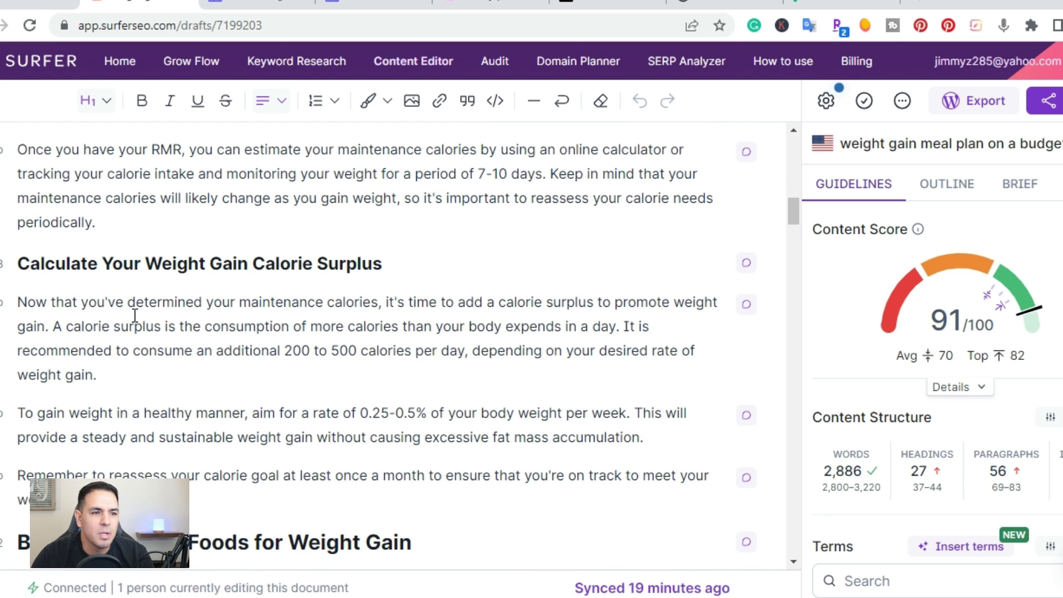
scroll(133, 316, down, 2)
scroll(133, 317, down, 12)
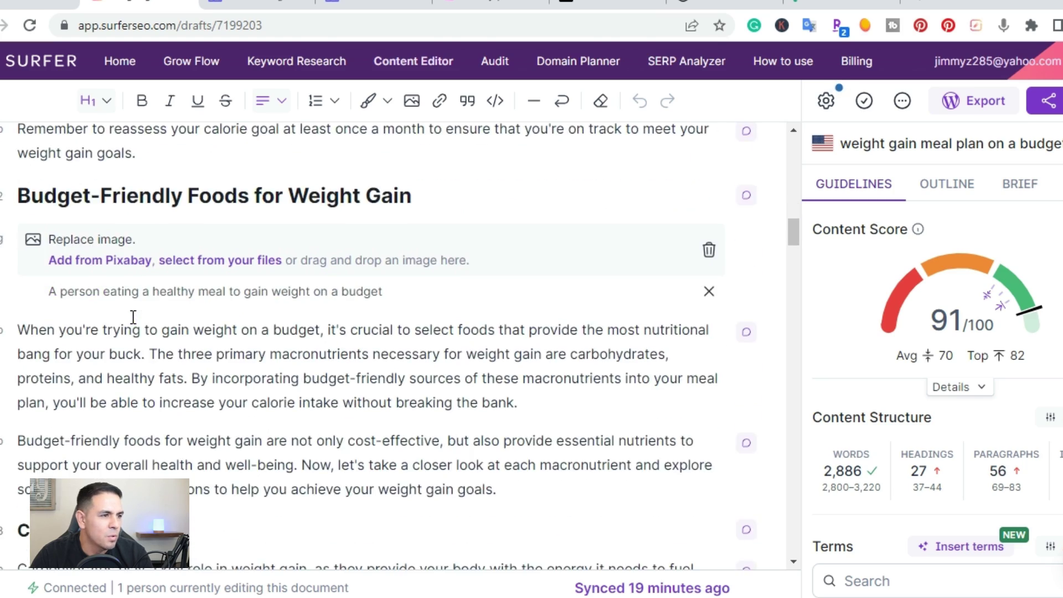
scroll(134, 317, down, 4)
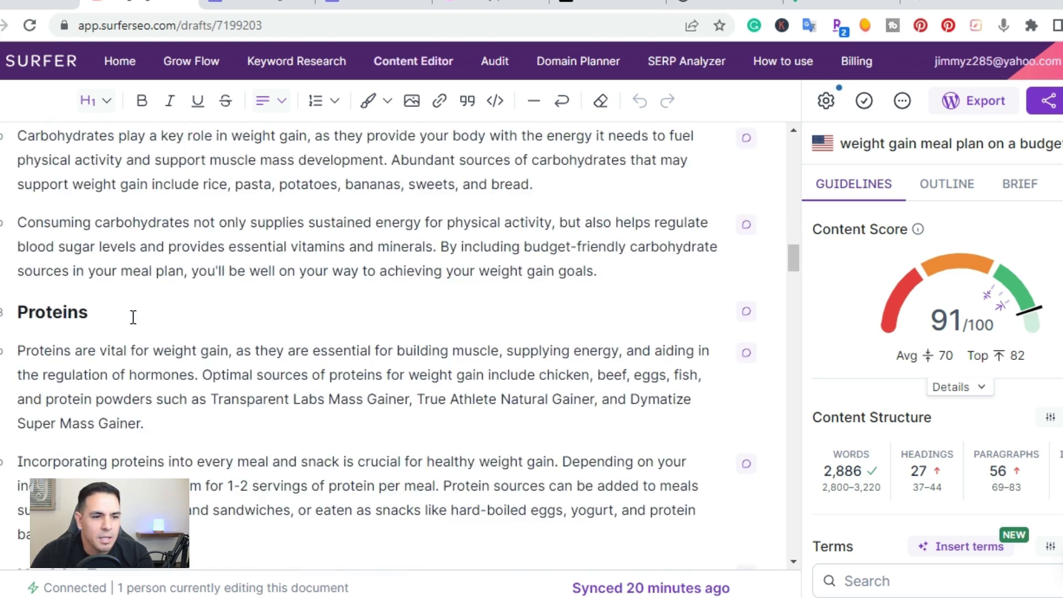
scroll(134, 316, down, 8)
scroll(134, 317, down, 6)
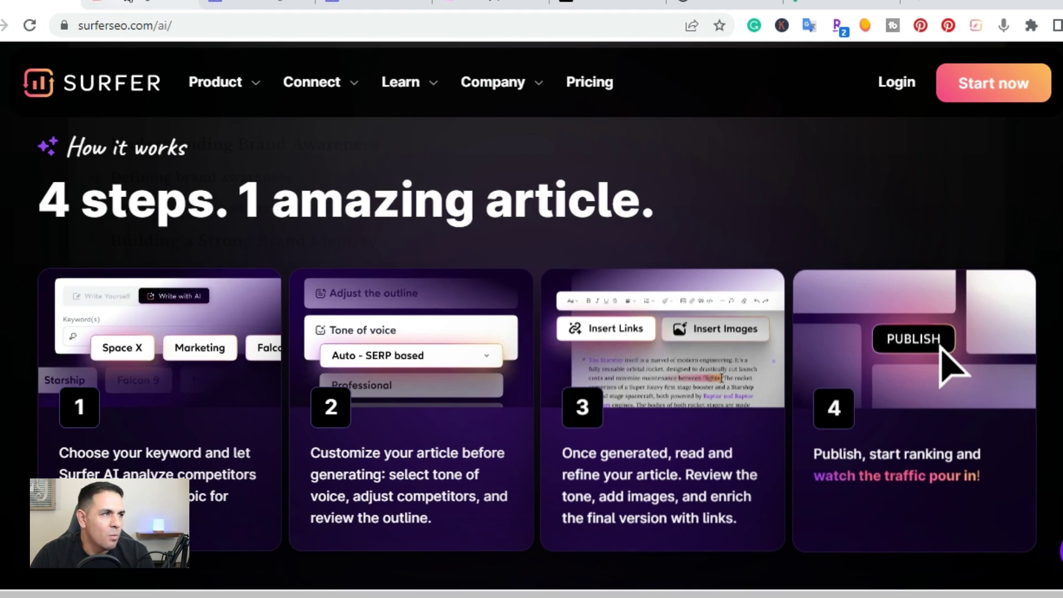
- Review the Day 1 and Day 2 meal plans in the Surfer draft, then move to SEOWriting.ai's 1-Click Blog Post page
mouse_move(126, 1)
click(258, 3)
click(186, 3)
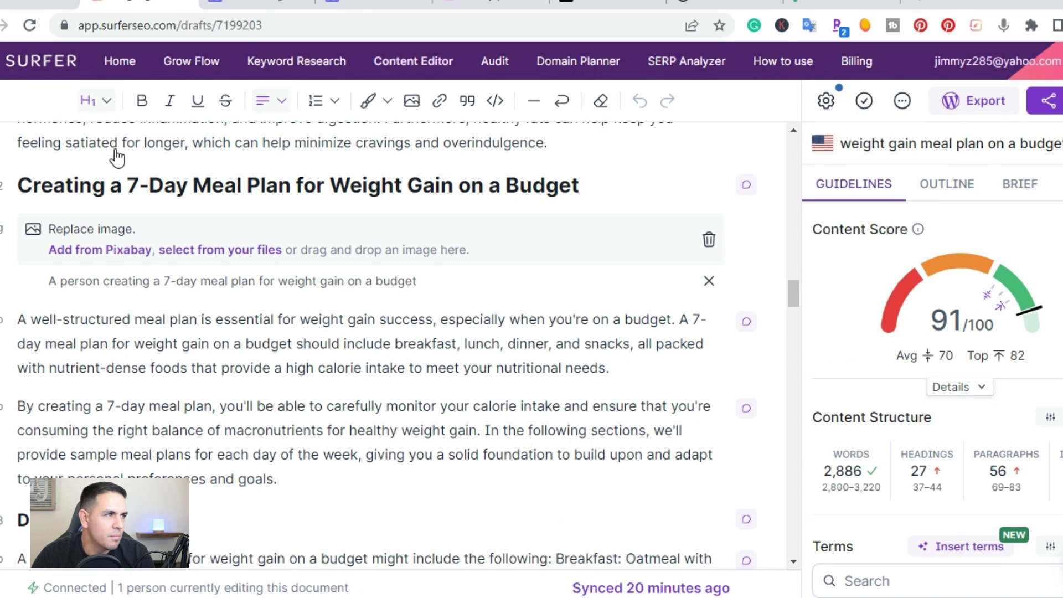
scroll(349, 316, down, 8)
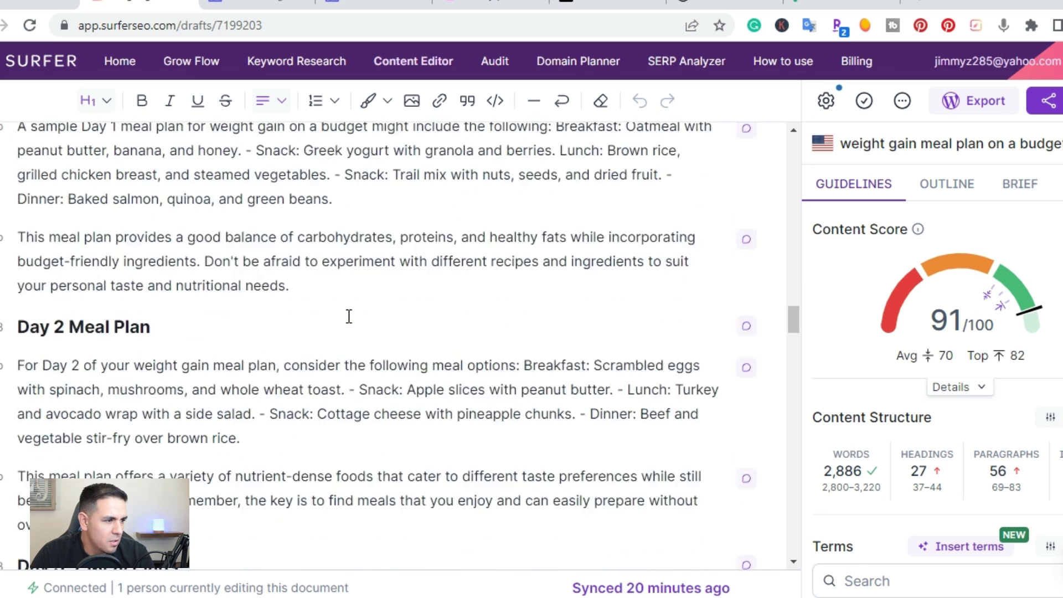
scroll(349, 316, up, 3)
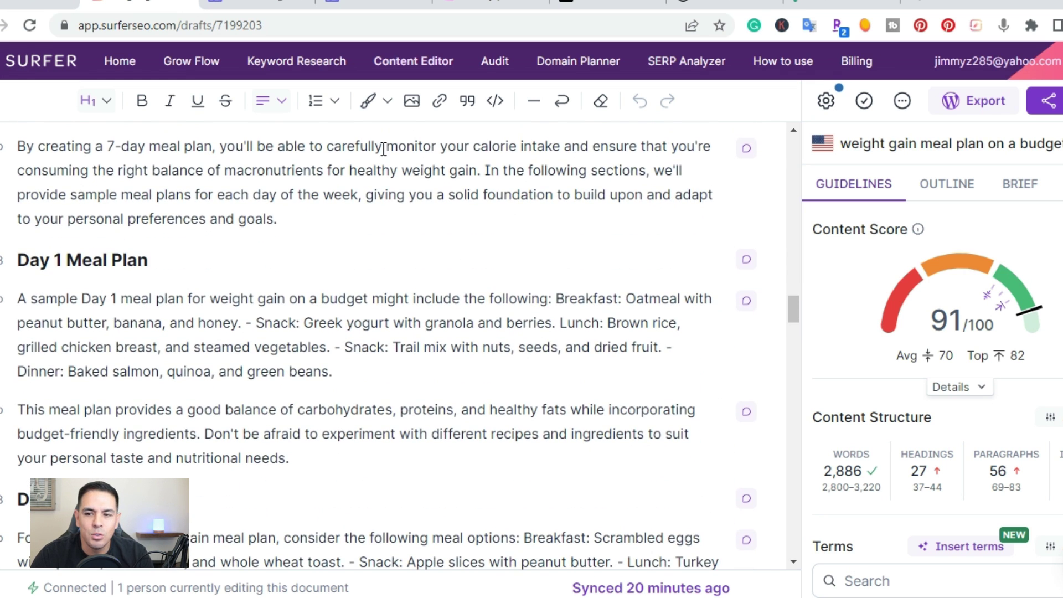
key(ctrl+Tab)
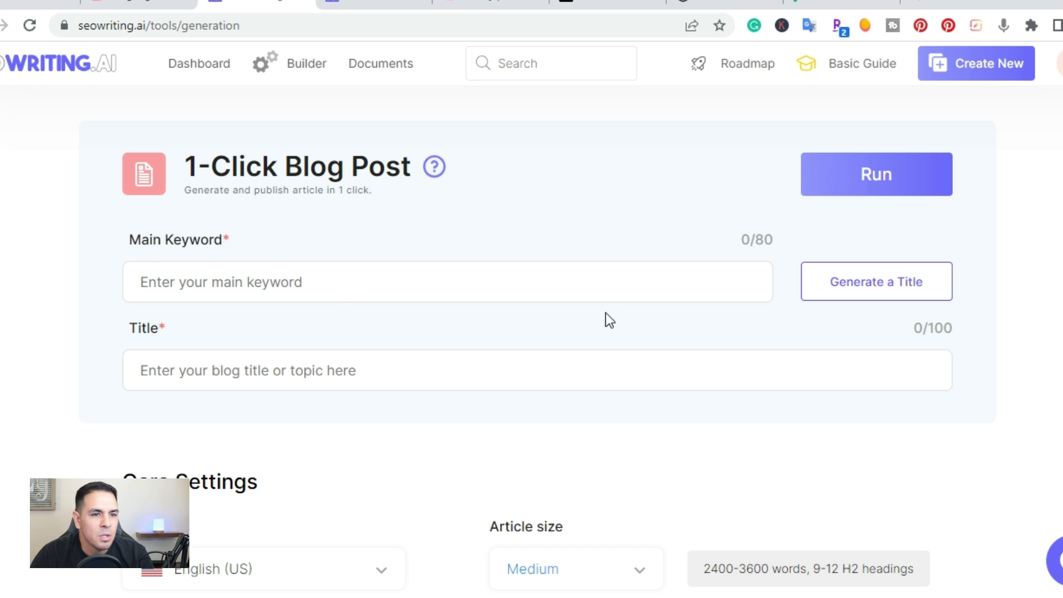
- Keep Core Settings at English (US), Friendly tone and Medium size (2400-3600 words, 9-12 H2s)
scroll(194, 368, down, 6)
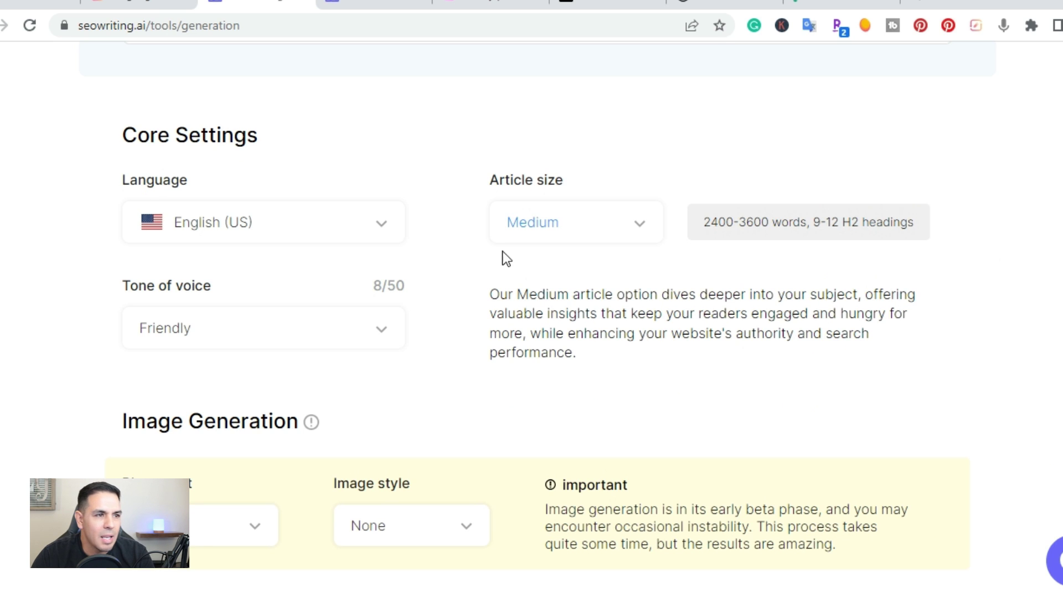
click(383, 229)
click(385, 231)
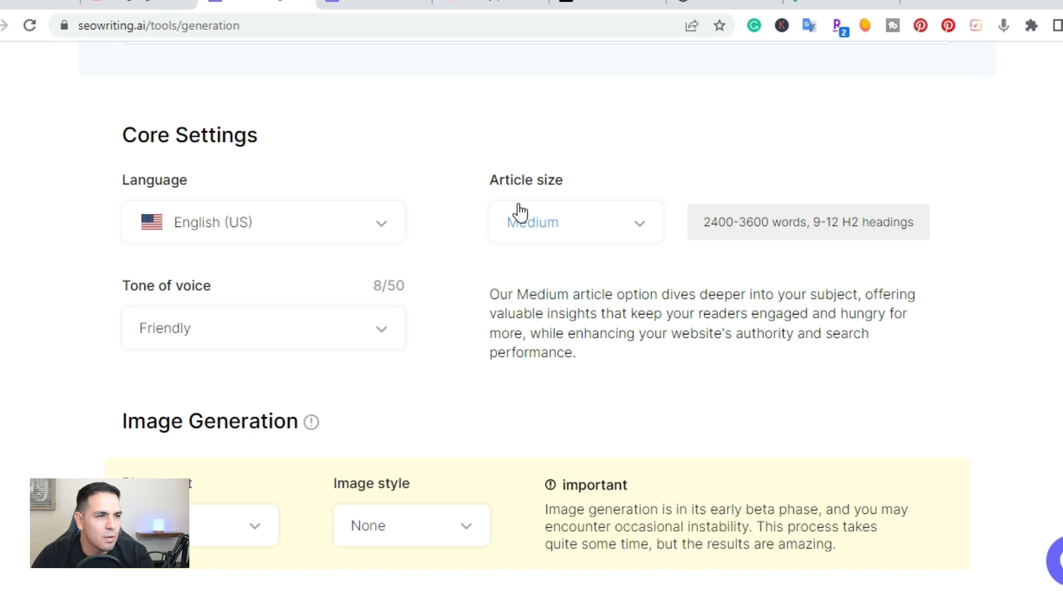
click(597, 227)
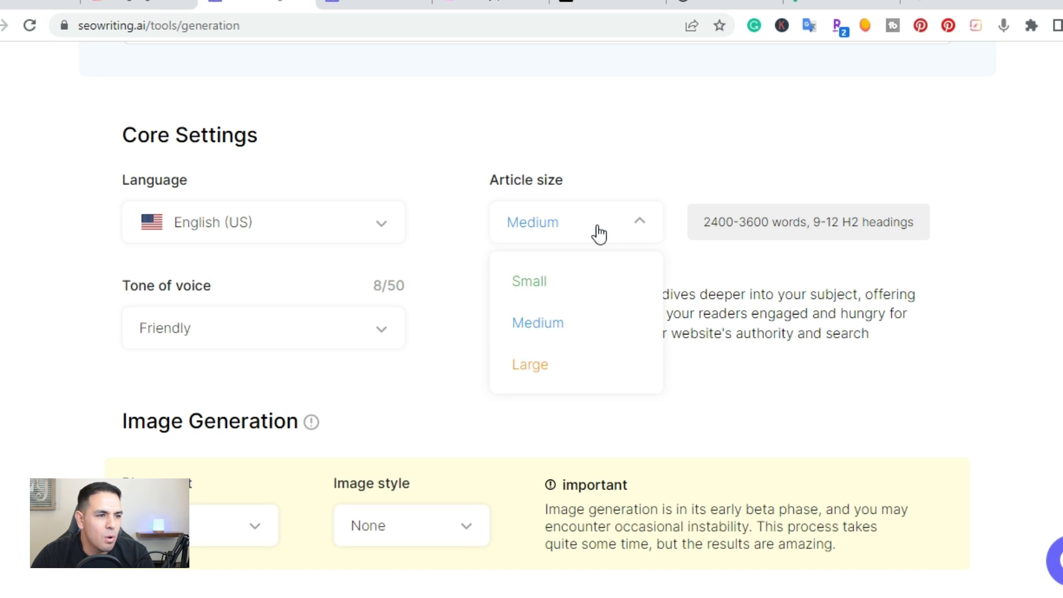
click(649, 188)
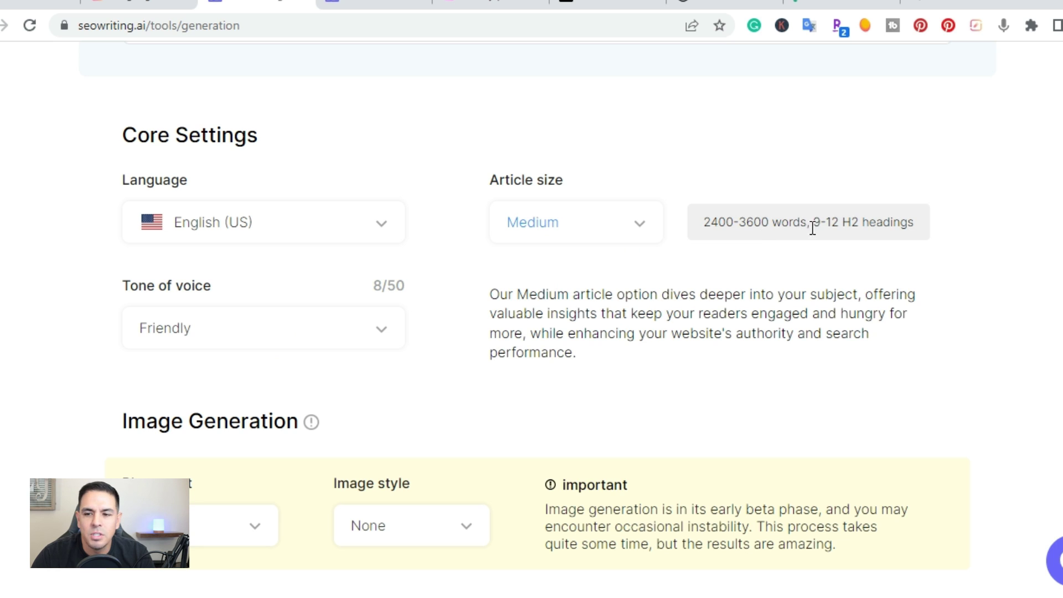
scroll(737, 268, down, 5)
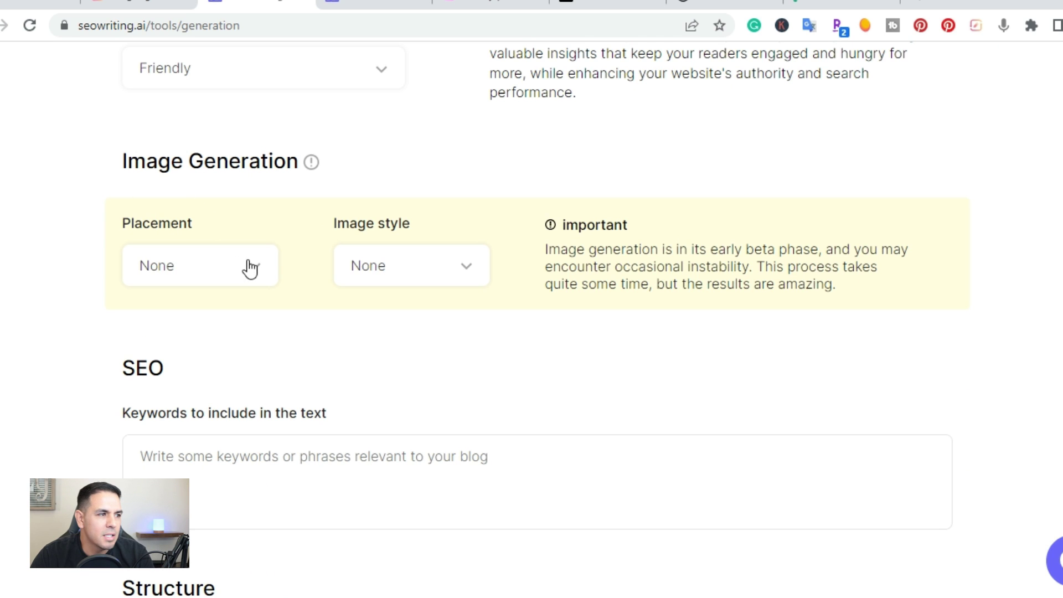
scroll(825, 254, down, 3)
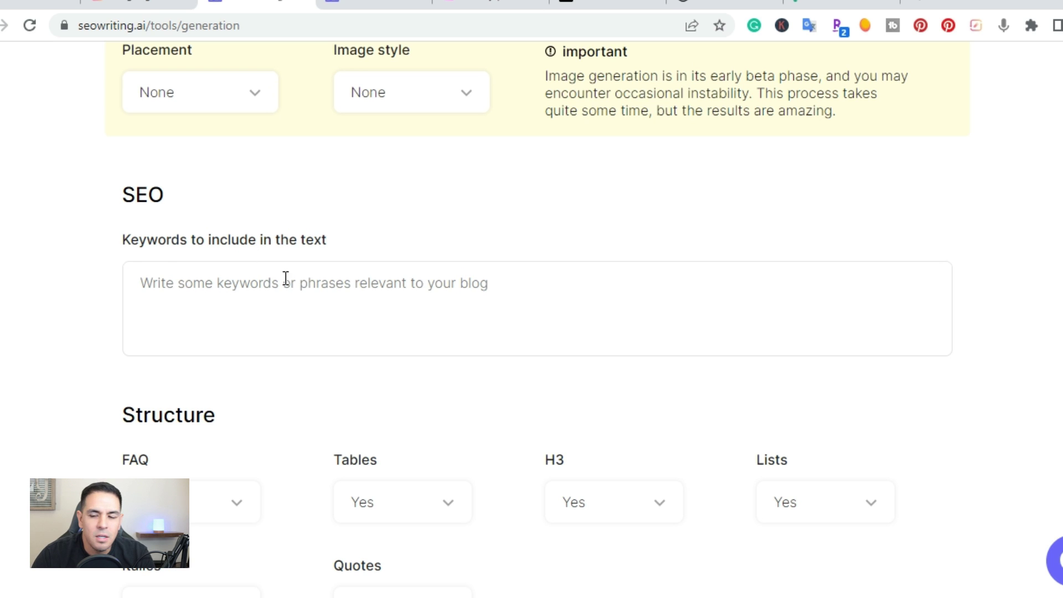
scroll(246, 274, down, 3)
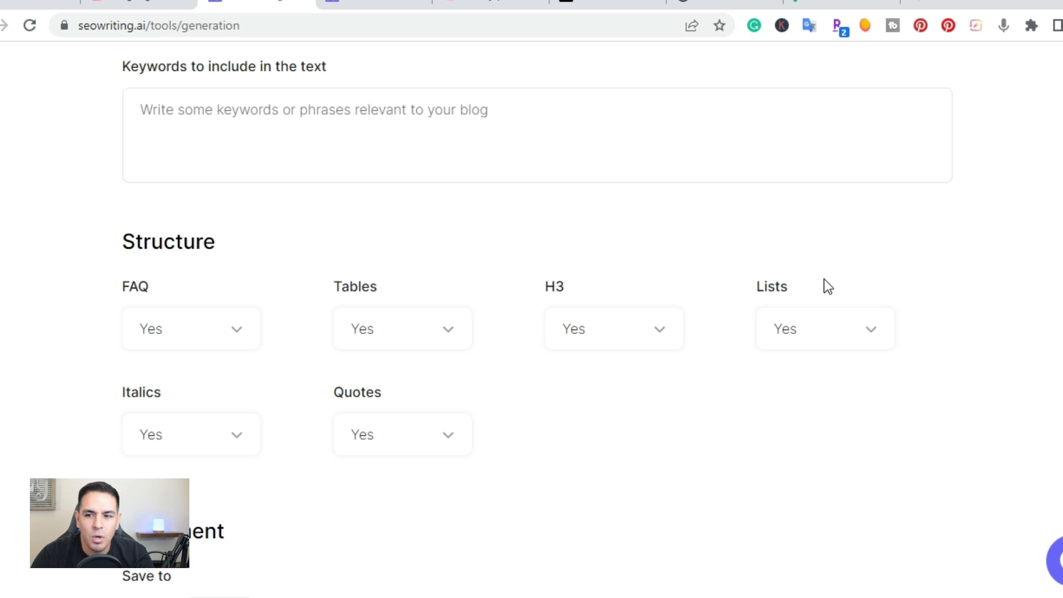
scroll(808, 400, down, 2)
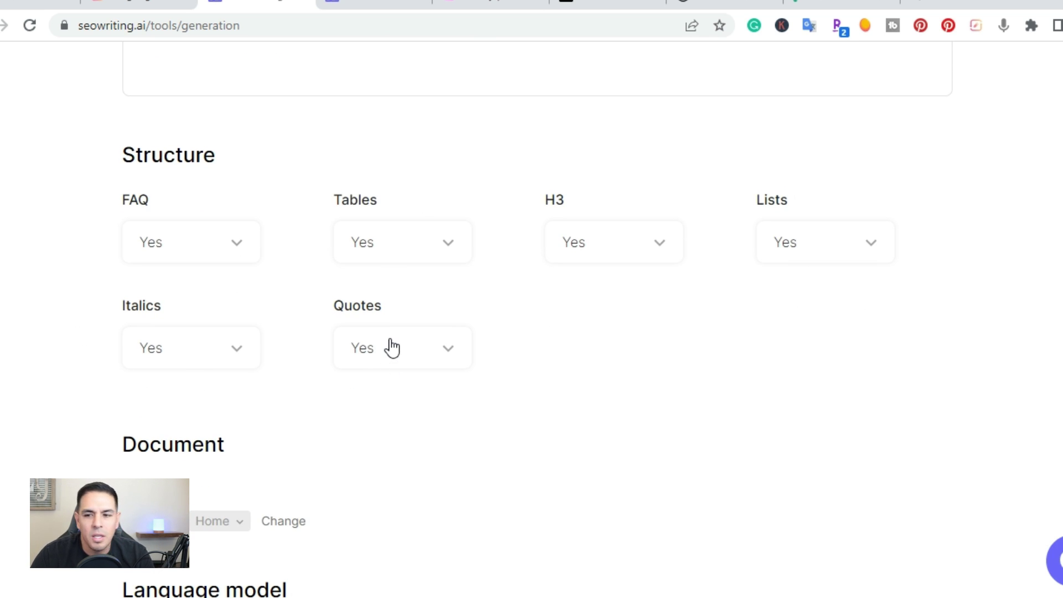
scroll(390, 340, down, 5)
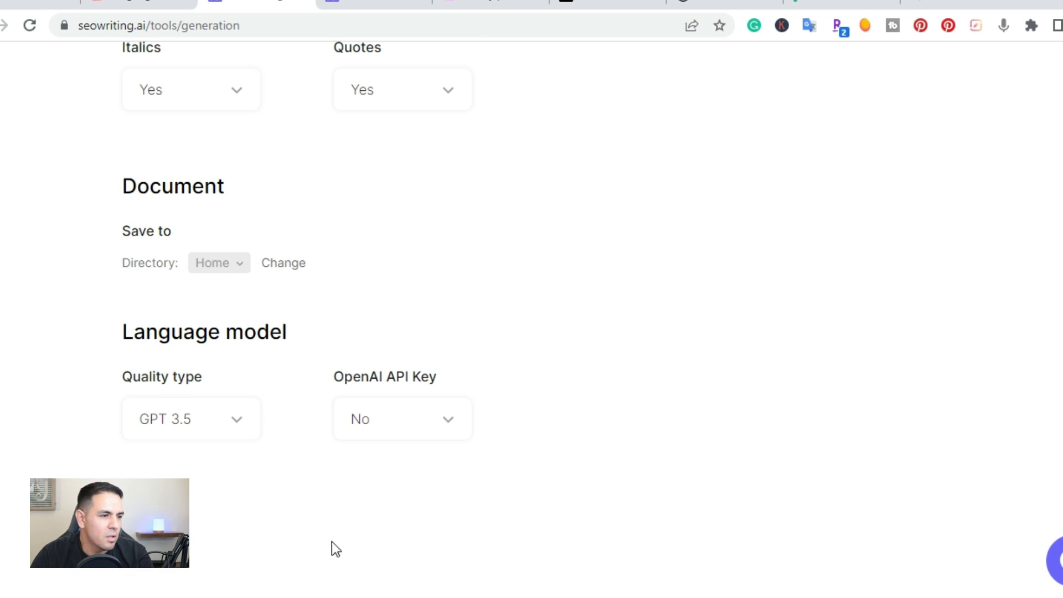
click(237, 421)
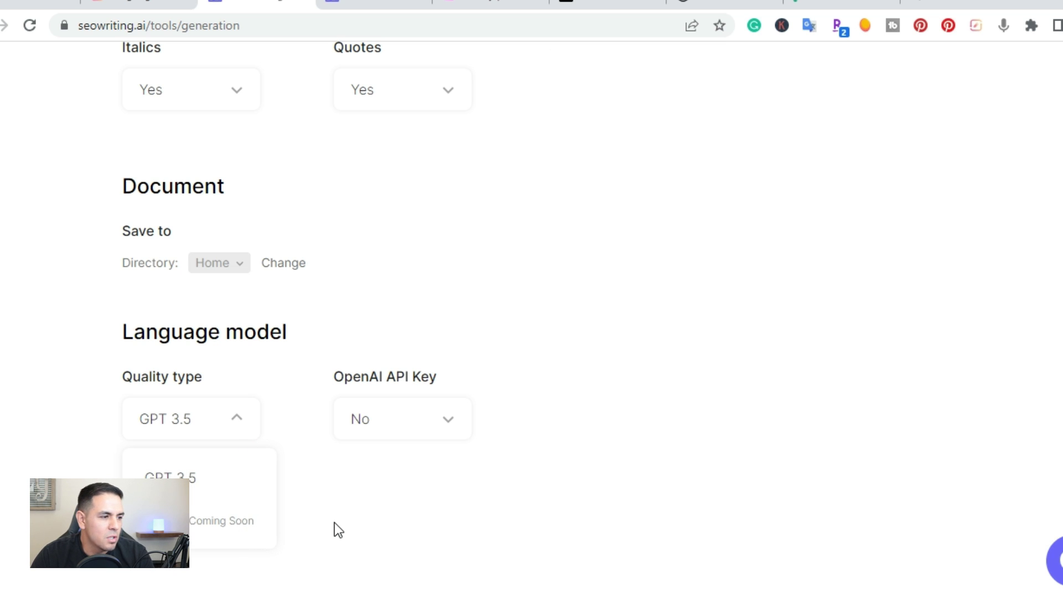
click(517, 472)
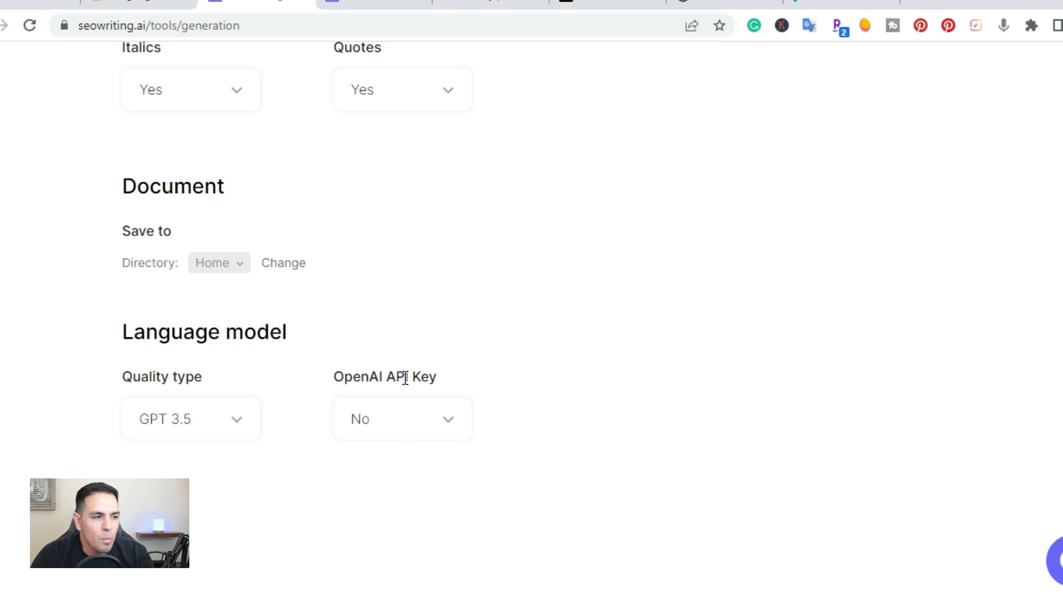
scroll(596, 326, up, 12)
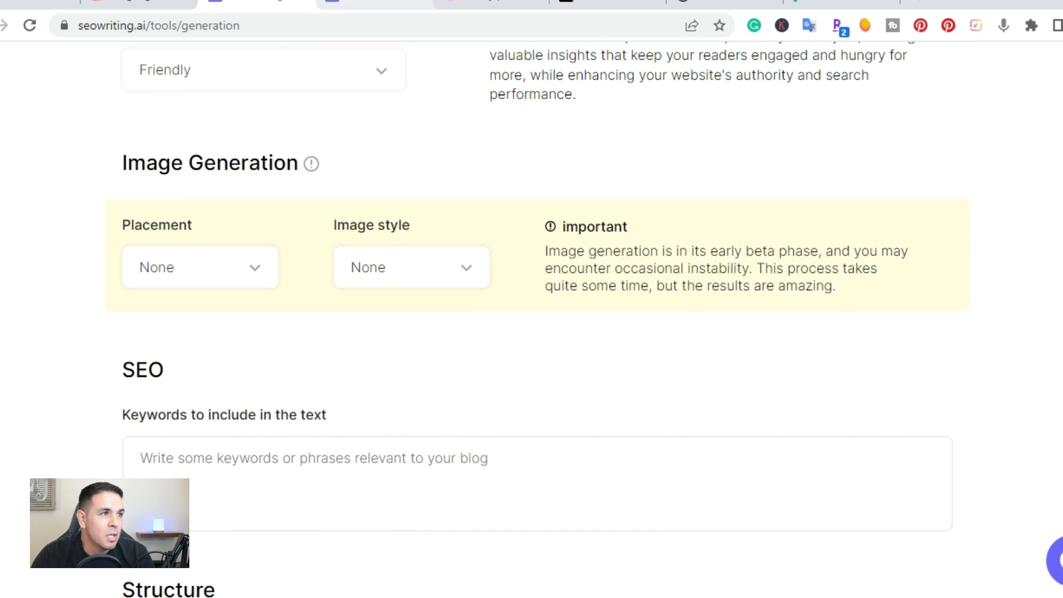
- Read through SEOWriting.ai's finished 2975-word budget weight-gain article, then go to Writesonic's template Library
key(ctrl+Tab)
scroll(276, 299, down, 2)
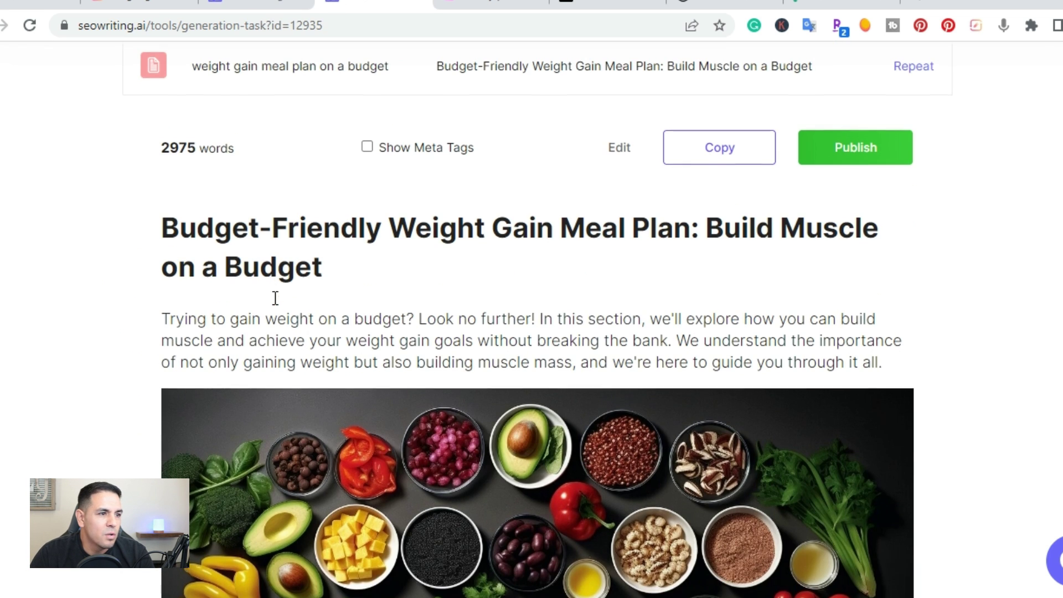
scroll(451, 255, down, 10)
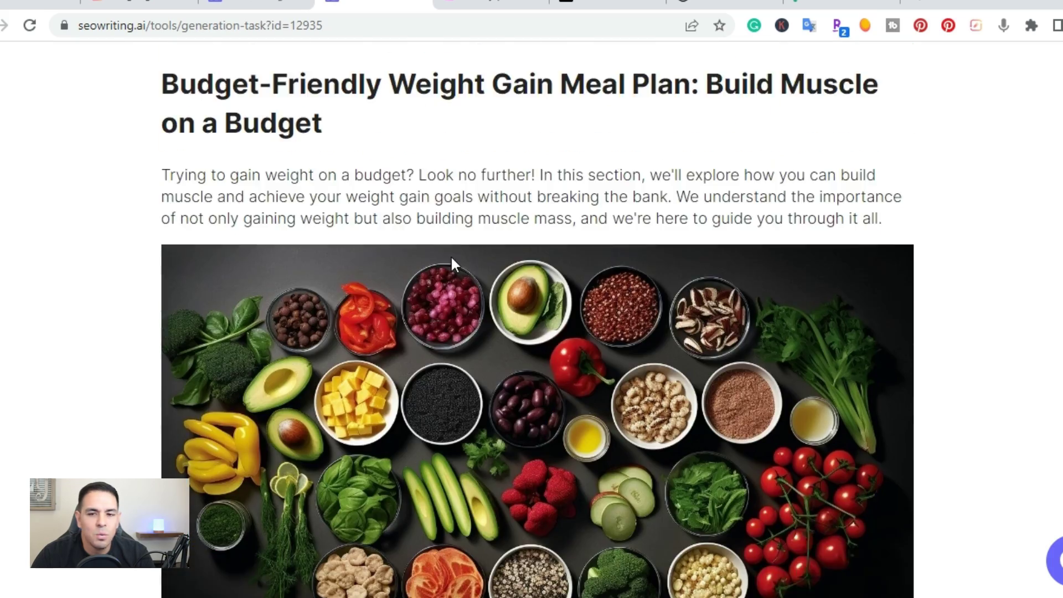
scroll(450, 254, down, 20)
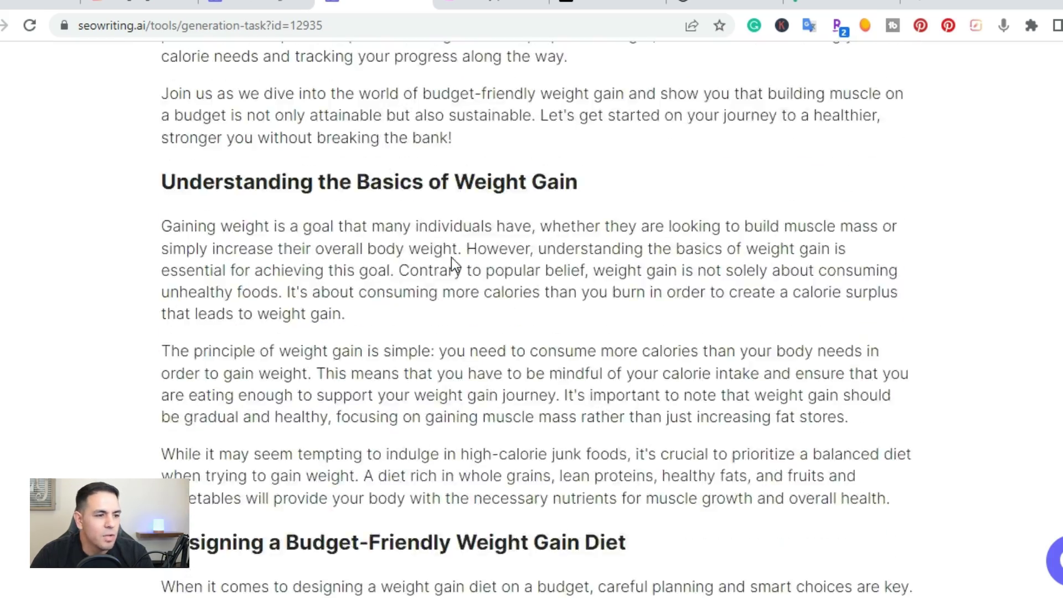
scroll(452, 256, down, 20)
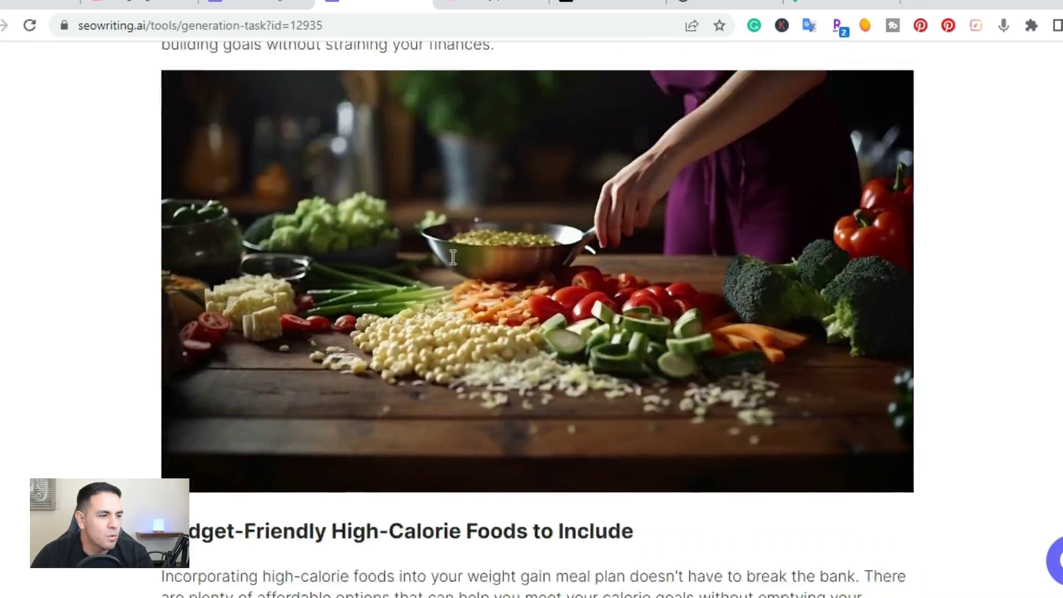
scroll(453, 256, down, 20)
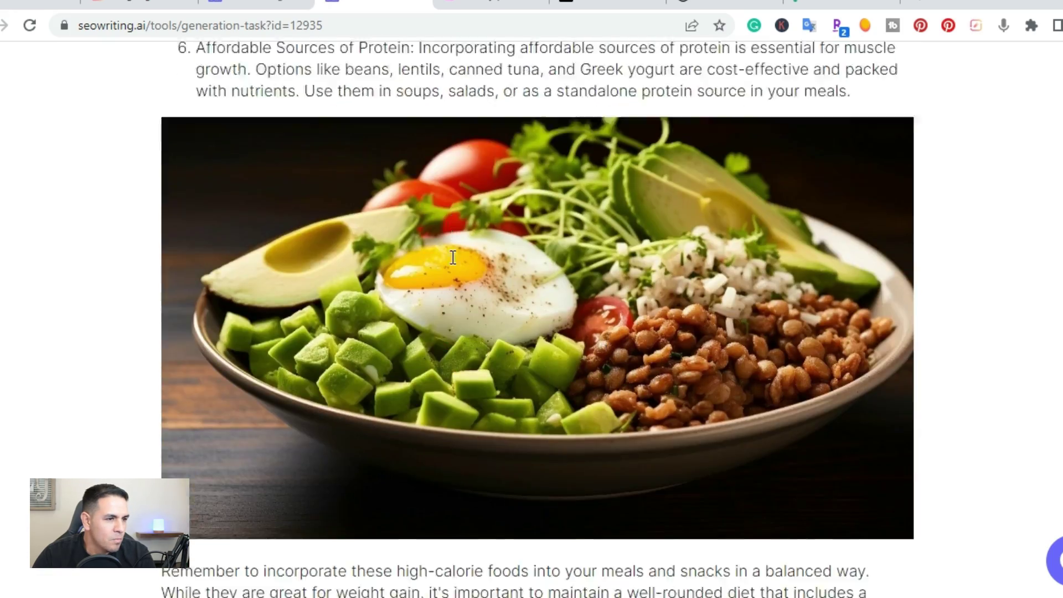
scroll(452, 257, down, 15)
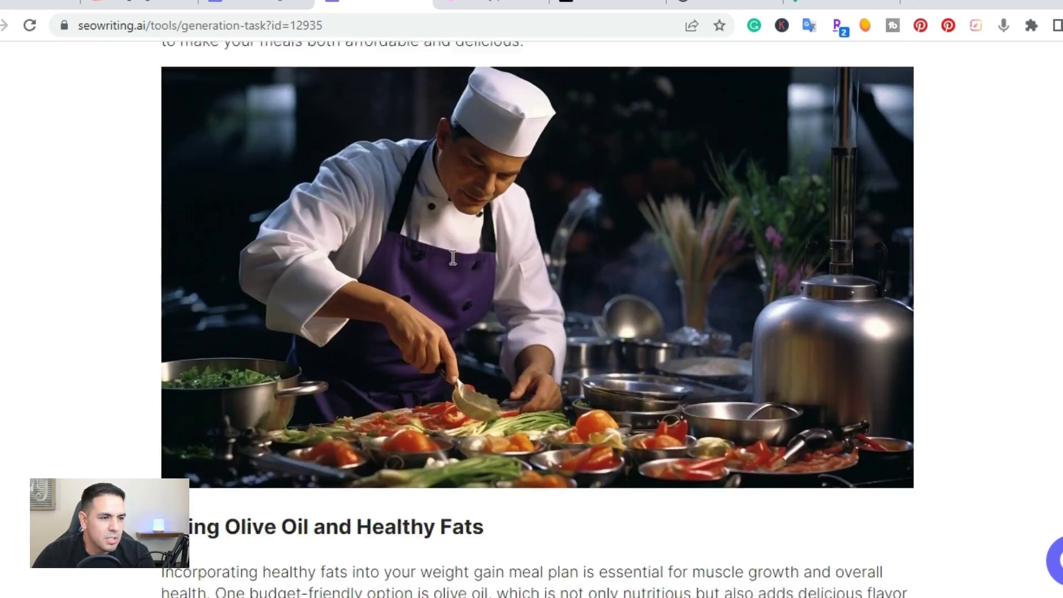
scroll(453, 256, up, 2)
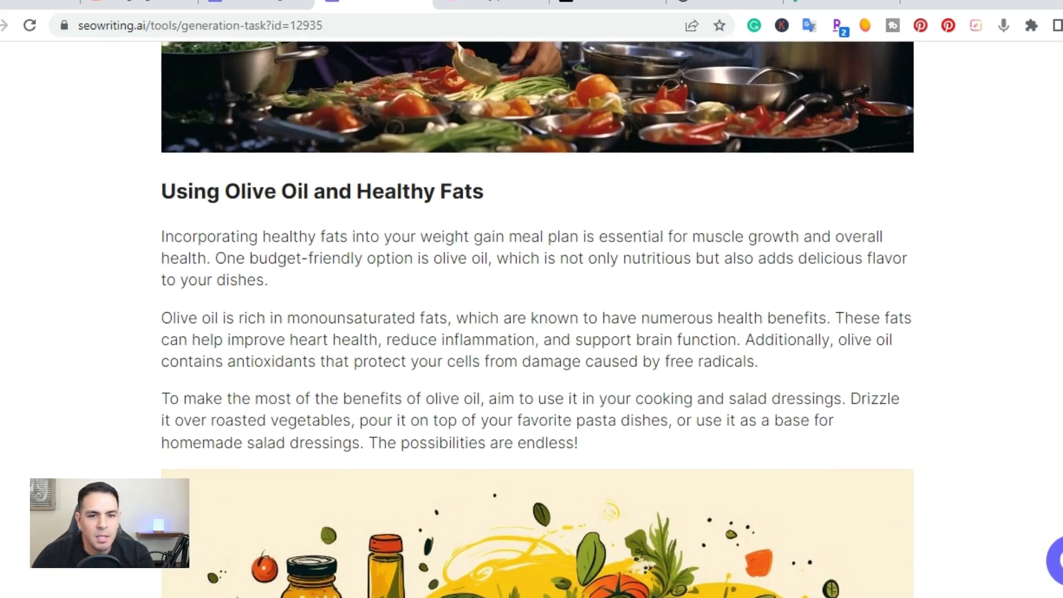
scroll(705, 259, up, 20)
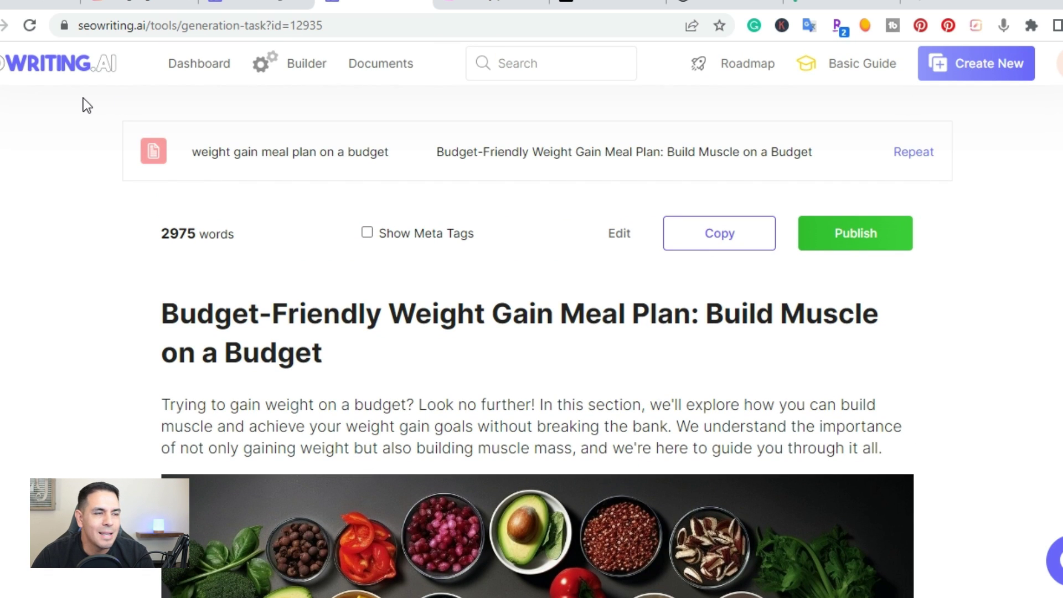
click(490, 5)
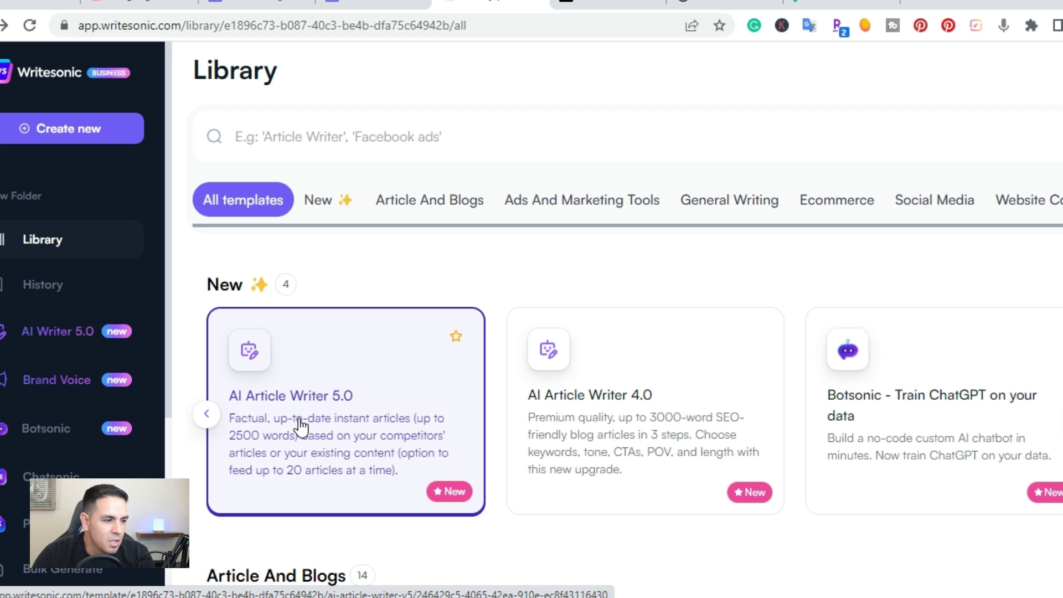
scroll(299, 426, down, 3)
scroll(299, 426, up, 3)
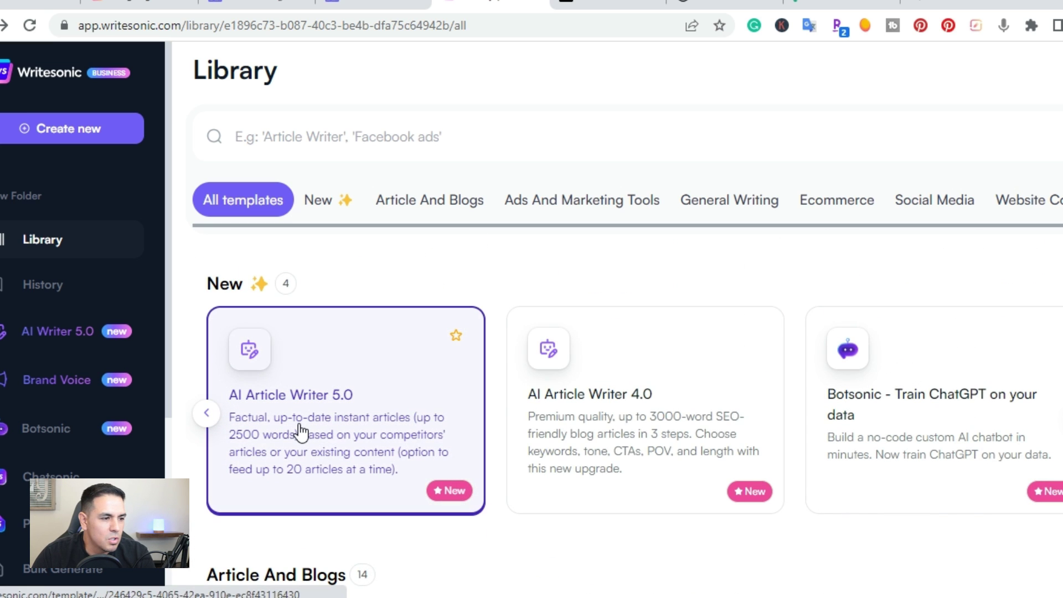